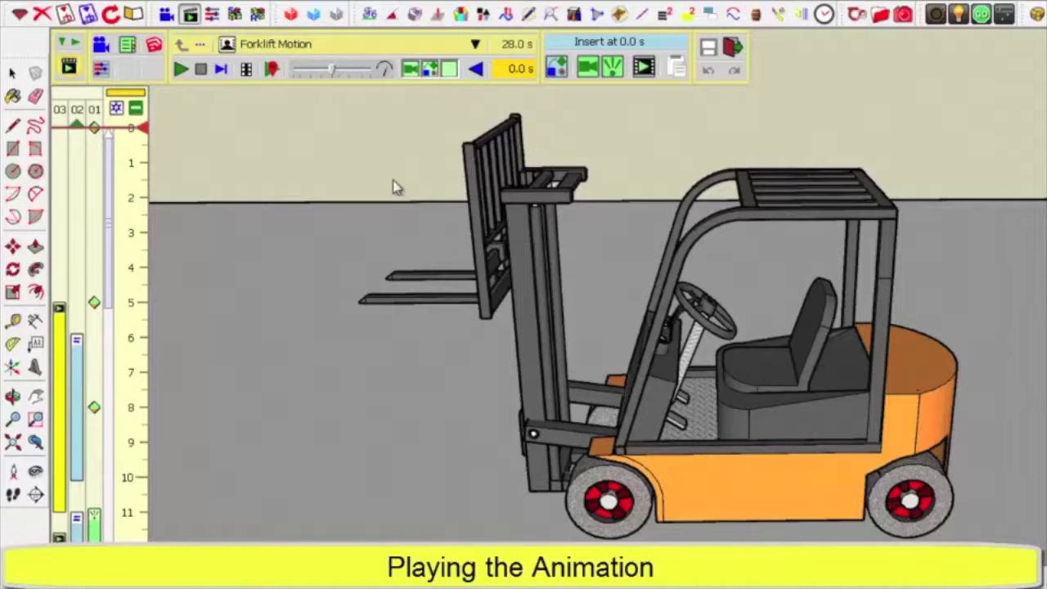
# Play the Forklift Motion animation through to its 28.0 s end beside the loading platform
pyautogui.click(183, 70)
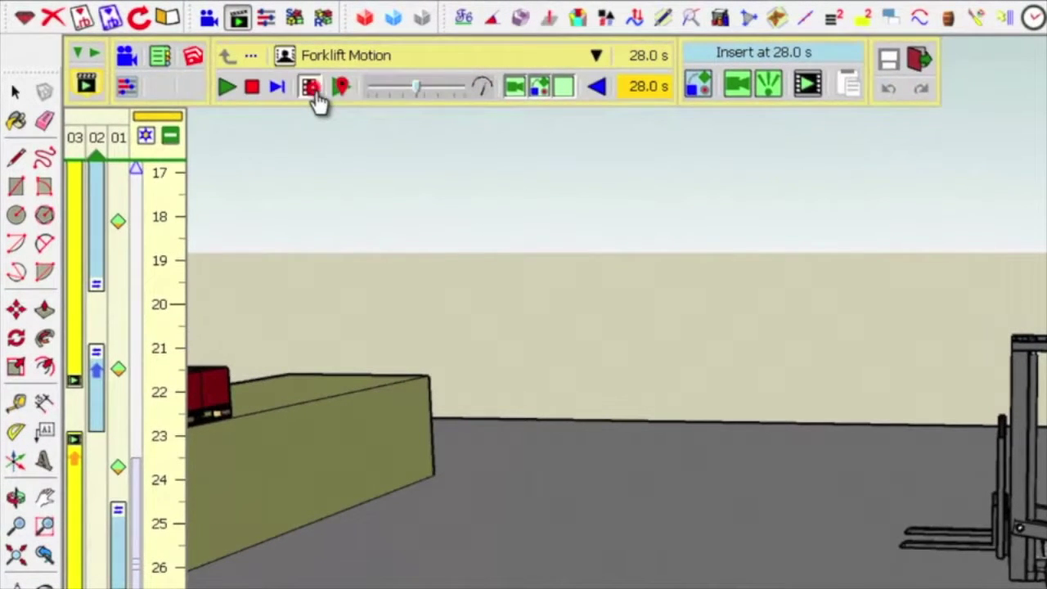
# Open the video generation settings and set the video to 4:3, 820 x 614 at 25 f/s
pyautogui.click(312, 88)
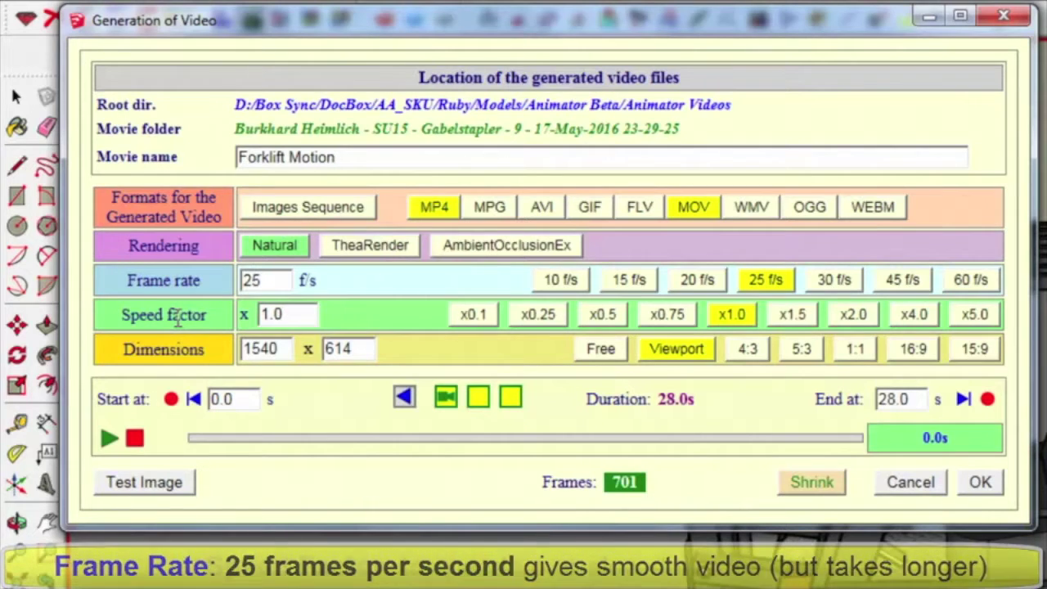
pyautogui.moveTo(490, 290)
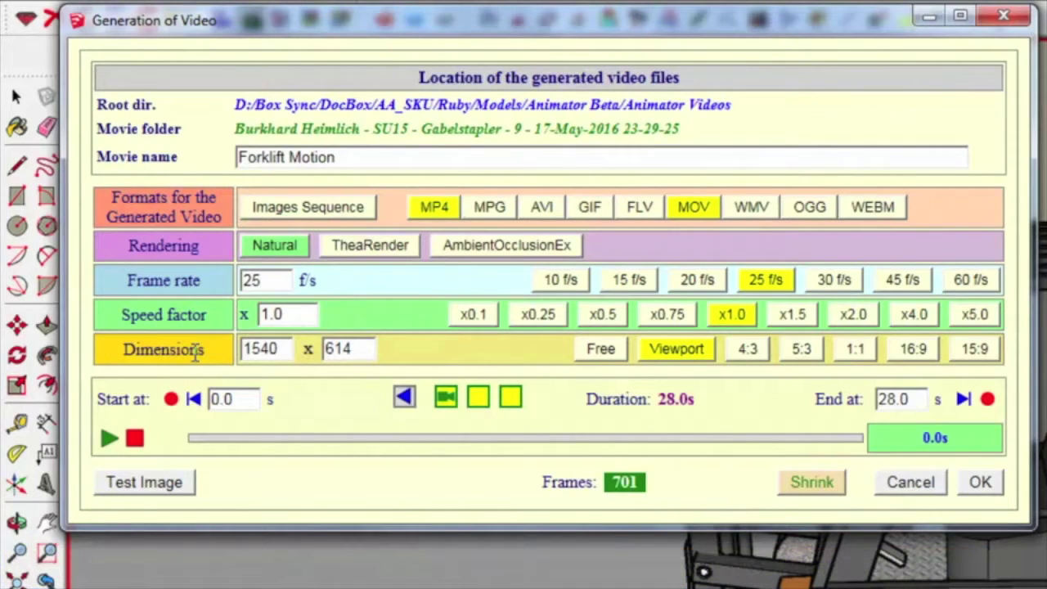
pyautogui.moveTo(201, 263)
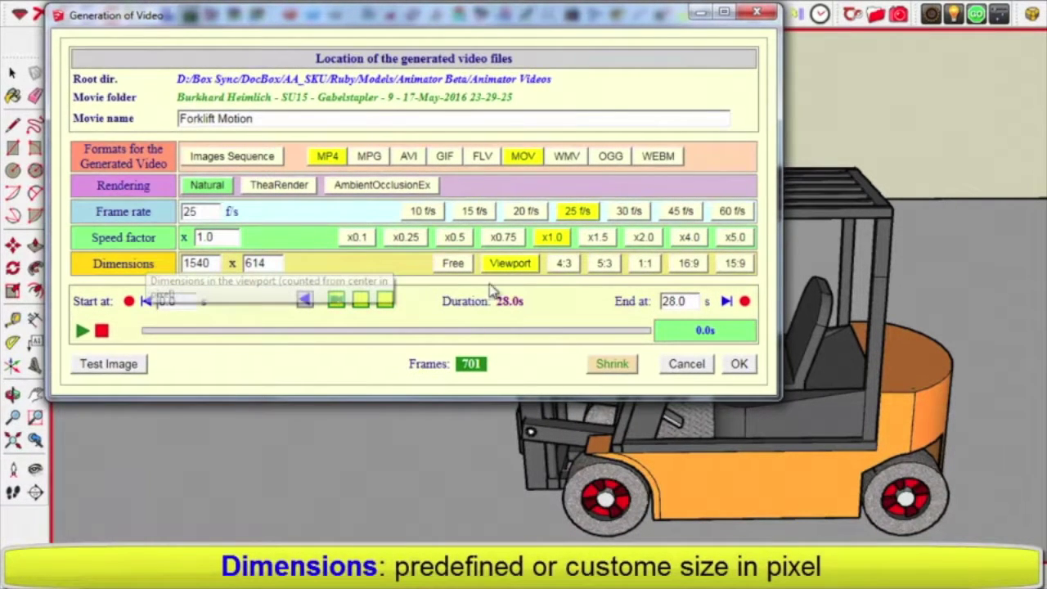
pyautogui.click(565, 267)
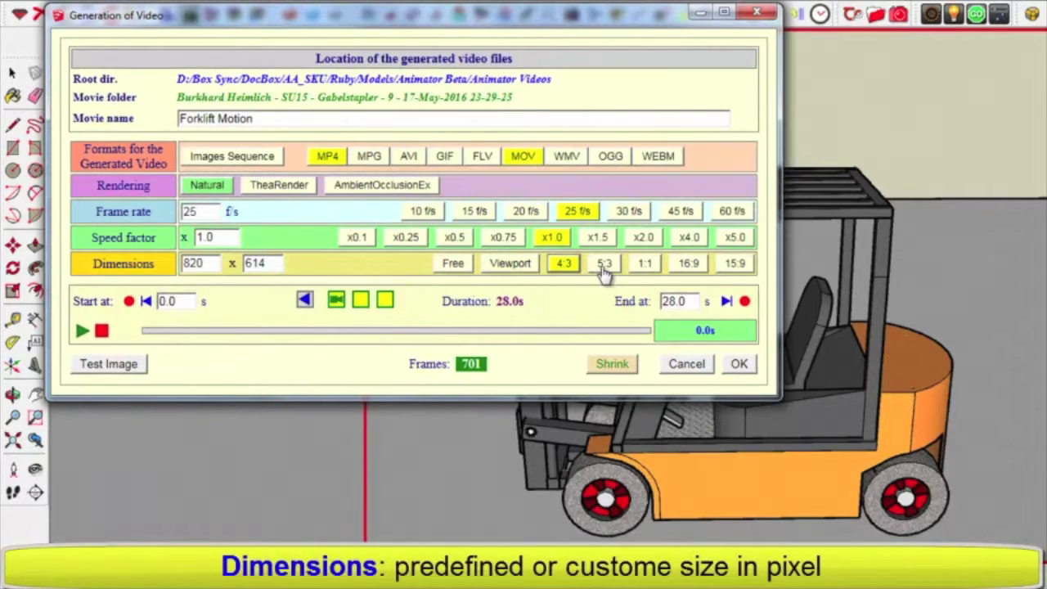
# Try the 5:3, 1:1 and 16:9 proportions, then match the viewport at 1540 x 615
pyautogui.click(602, 267)
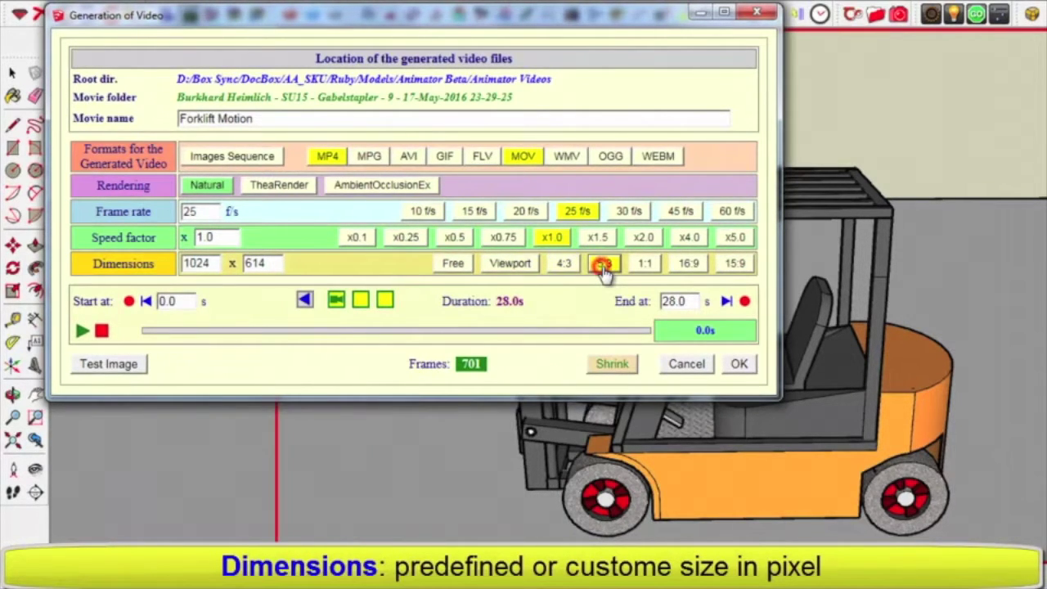
pyautogui.click(647, 265)
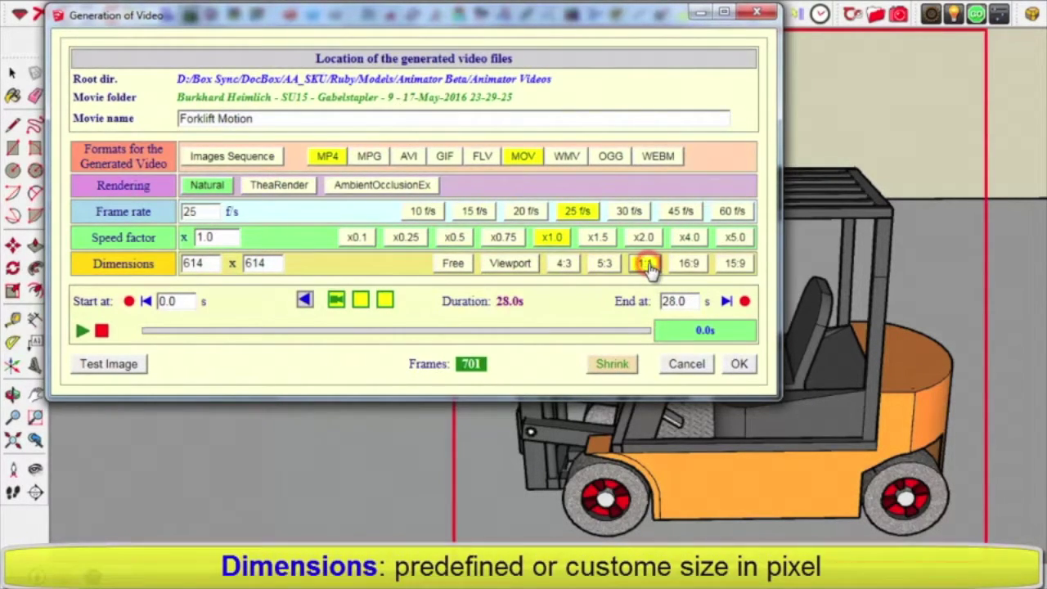
pyautogui.click(695, 275)
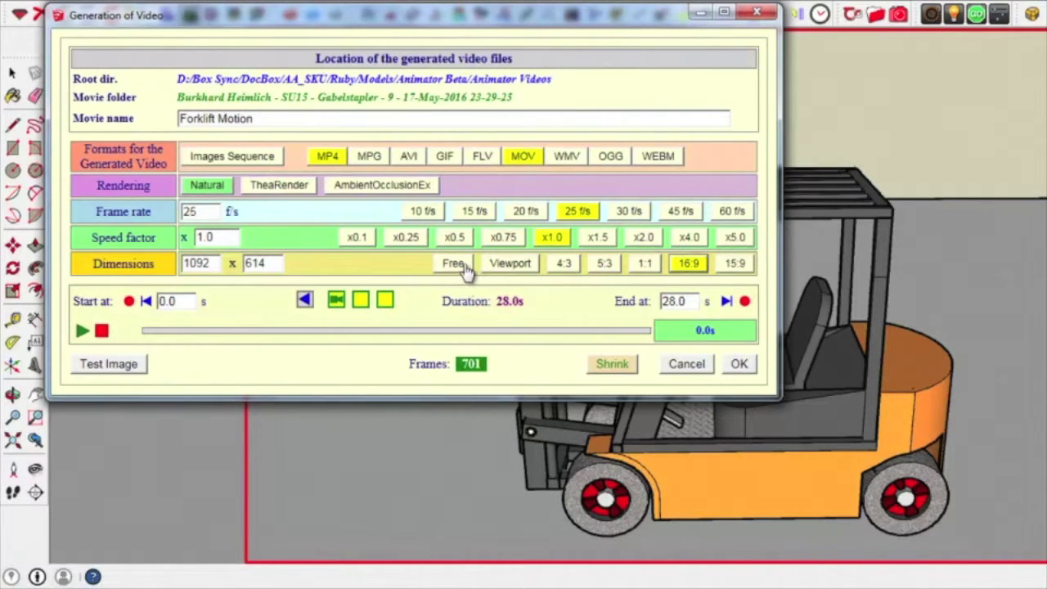
pyautogui.click(507, 264)
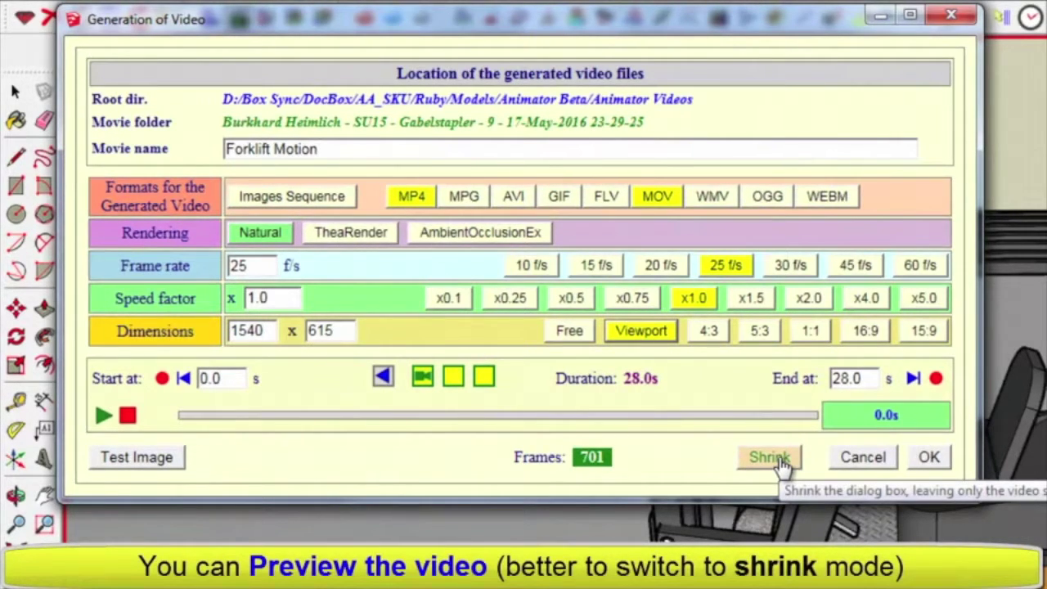
# Shrink the Generation of Video dialog to its playback controls and start previewing the forklift video
pyautogui.click(769, 458)
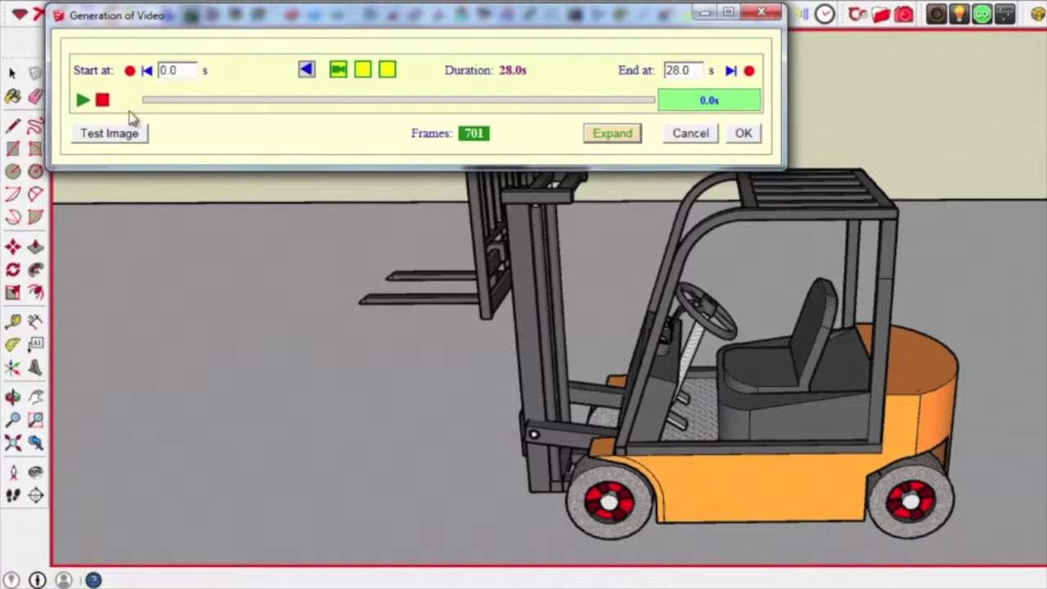
pyautogui.click(85, 102)
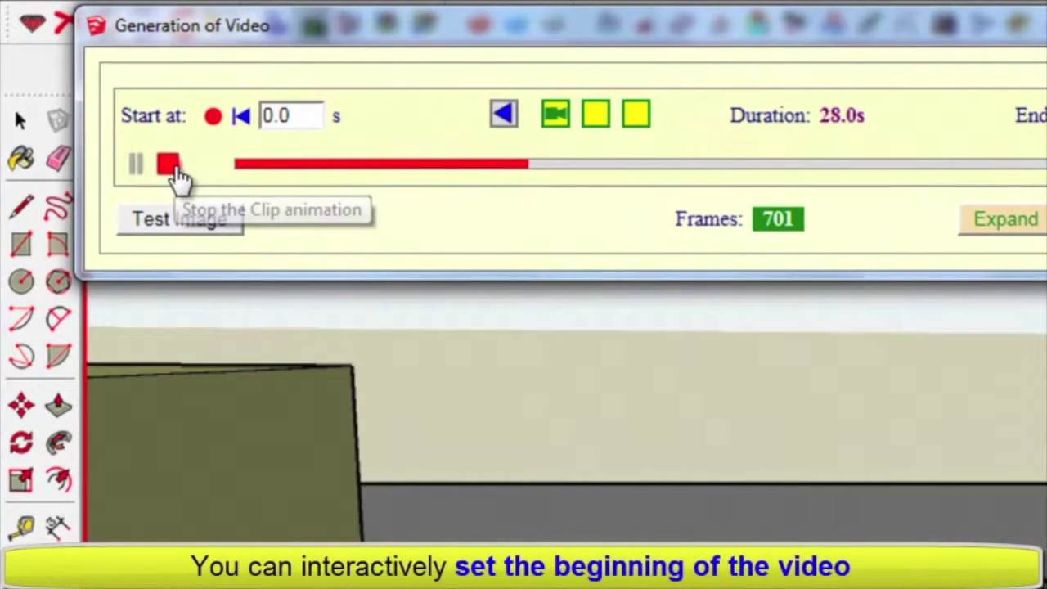
# Stop the preview and set the video start at 9.9 s, giving an 18.1 s, 454-frame clip
pyautogui.click(168, 165)
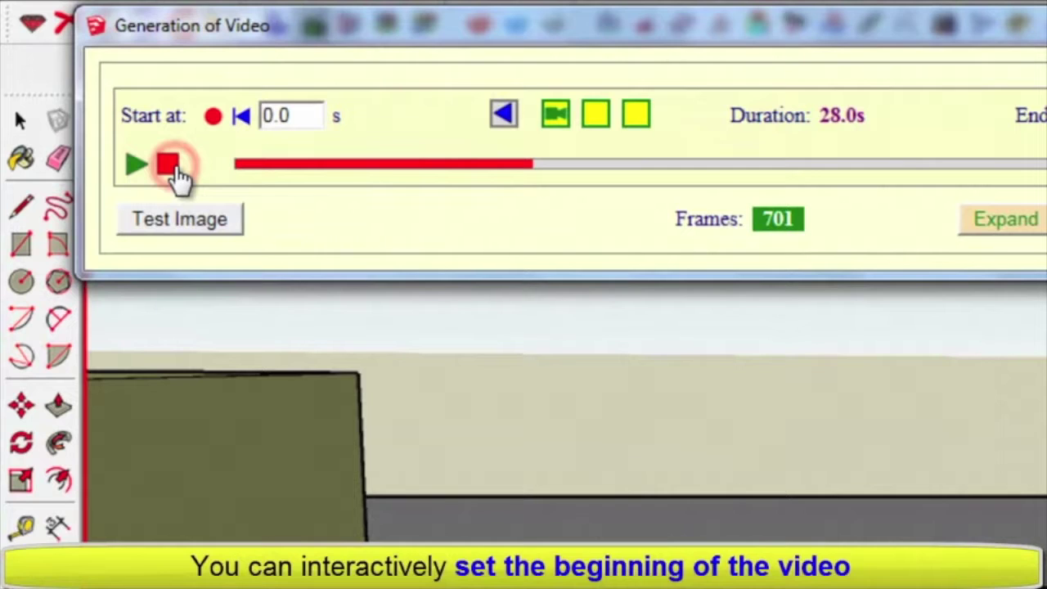
pyautogui.click(213, 117)
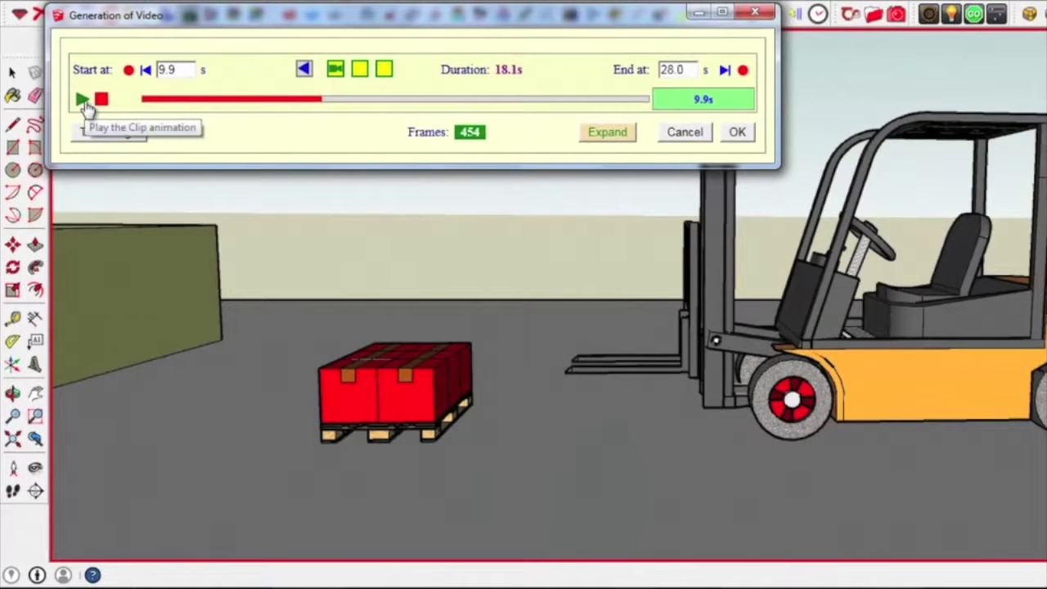
# Preview the trimmed clip playing from its new 9.9 s start
pyautogui.click(84, 100)
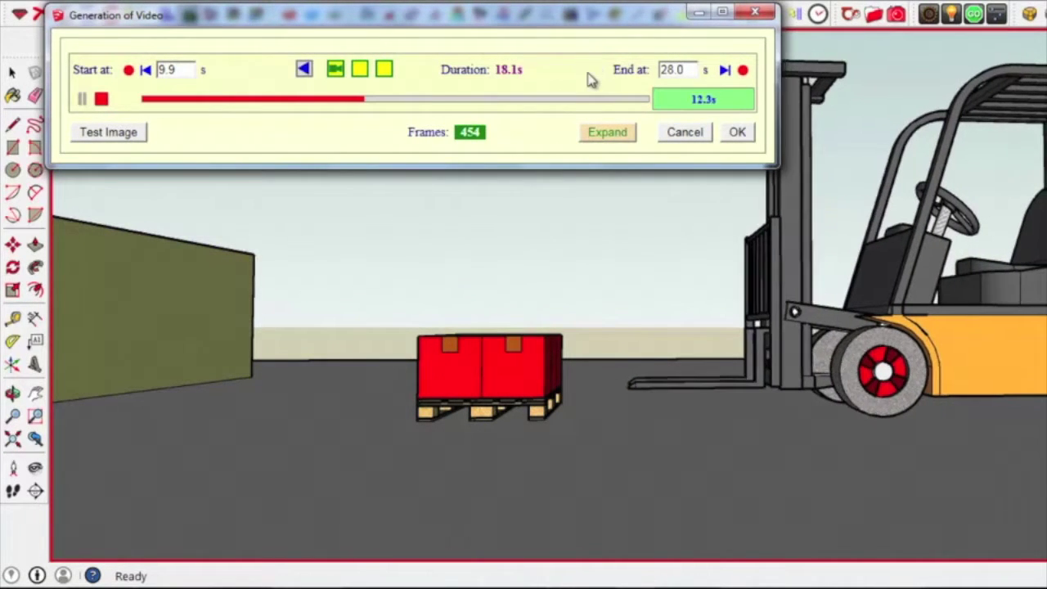
# Scrub the preview forward to about 22.7 s, where the pallet sits on the block
pyautogui.click(455, 100)
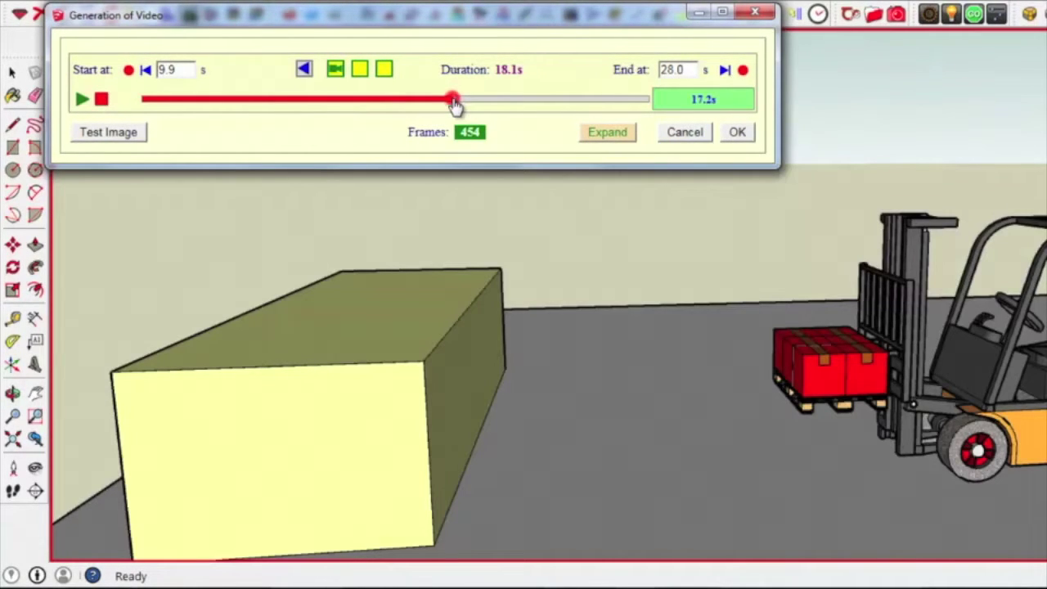
pyautogui.moveTo(455, 101); pyautogui.dragTo(502, 109)
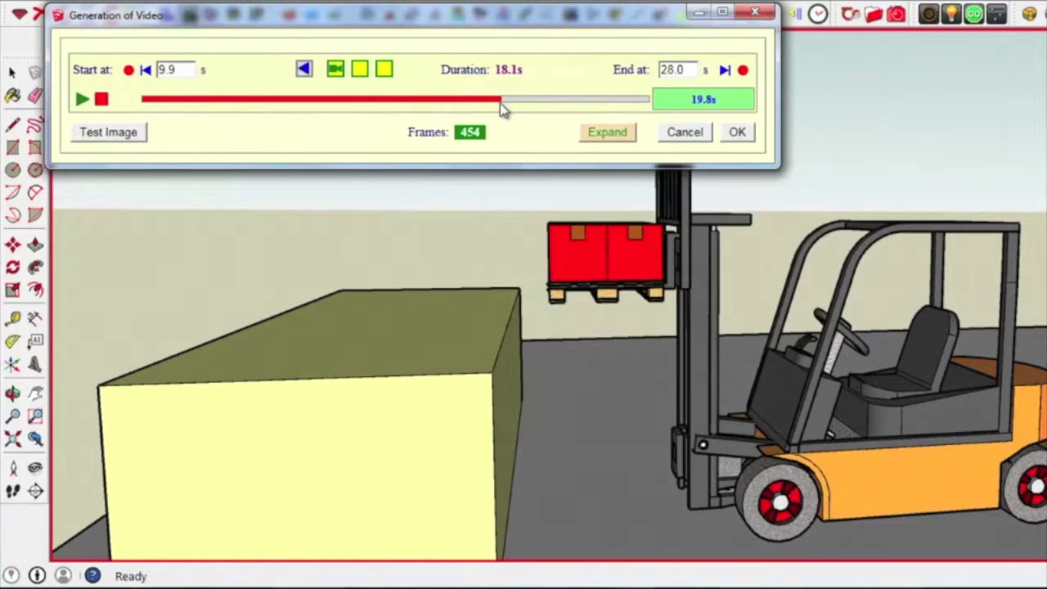
pyautogui.moveTo(500, 103); pyautogui.dragTo(552, 117)
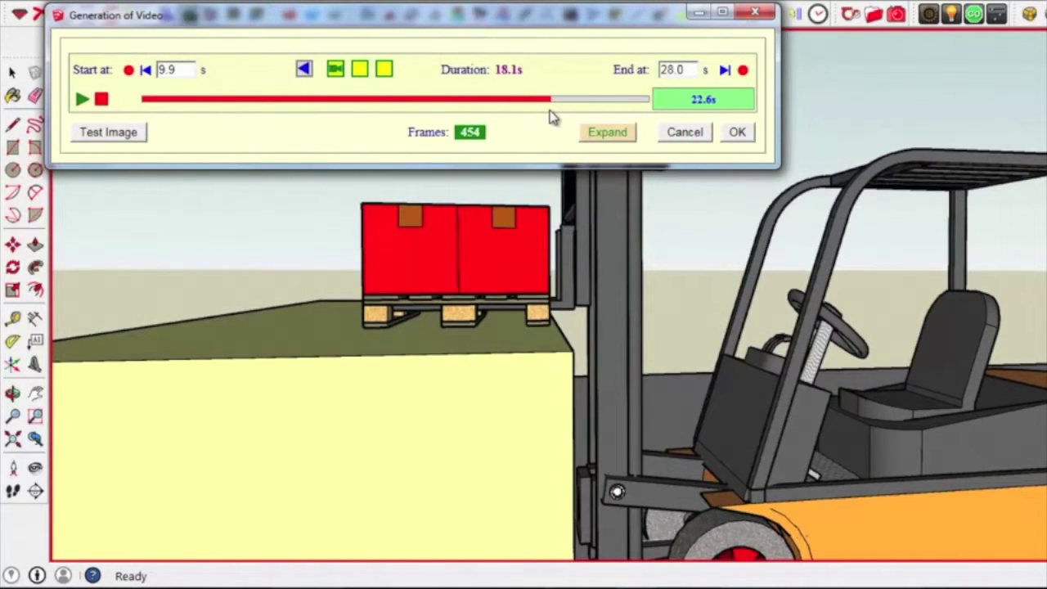
pyautogui.moveTo(552, 117); pyautogui.dragTo(555, 117)
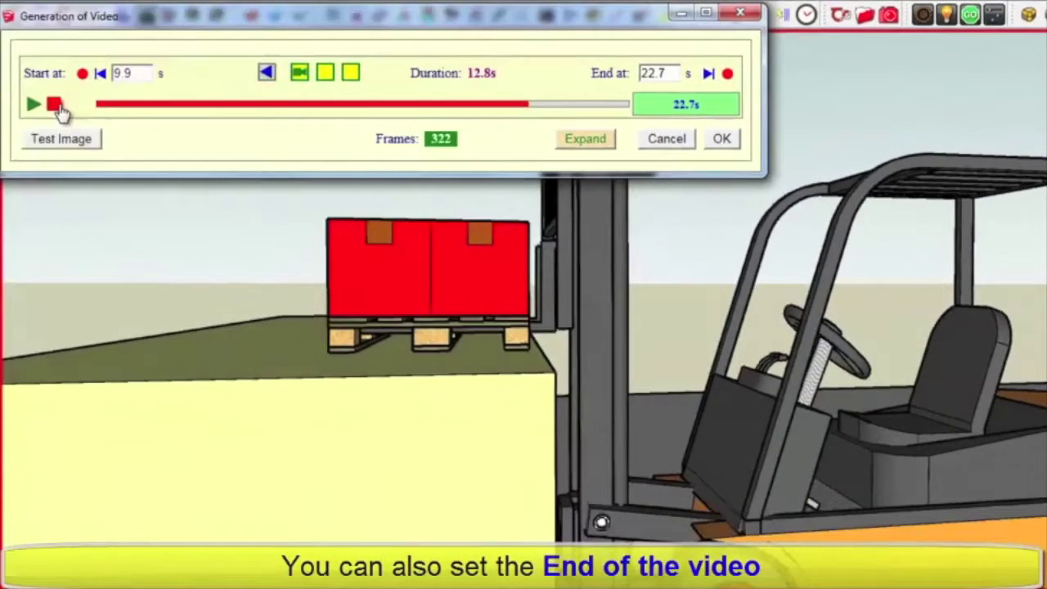
# Return the preview to the 9.9 s start and play the 12.8 s, 322-frame clip
pyautogui.click(103, 100)
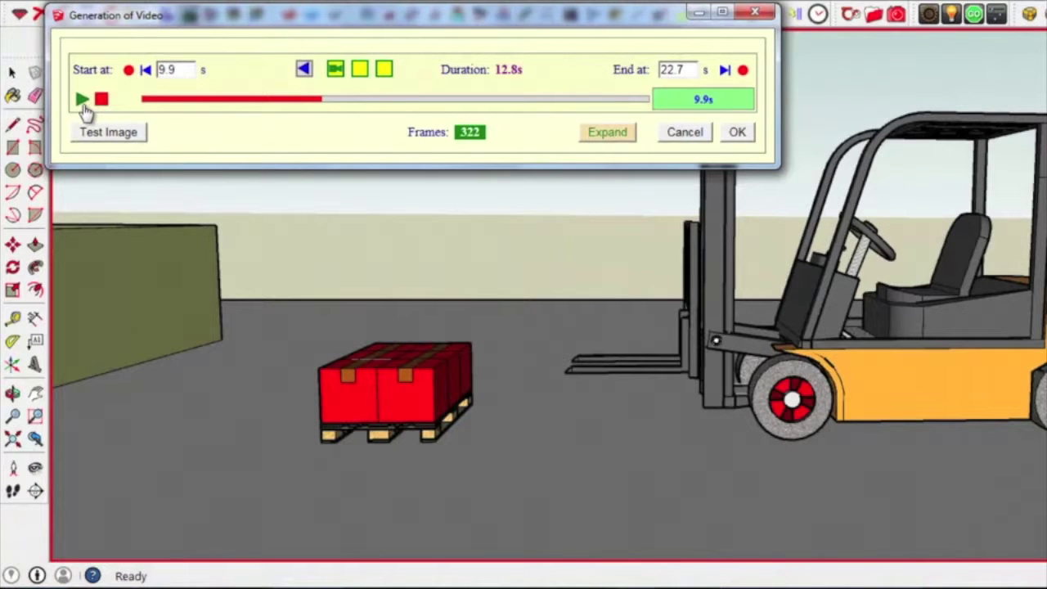
pyautogui.click(83, 102)
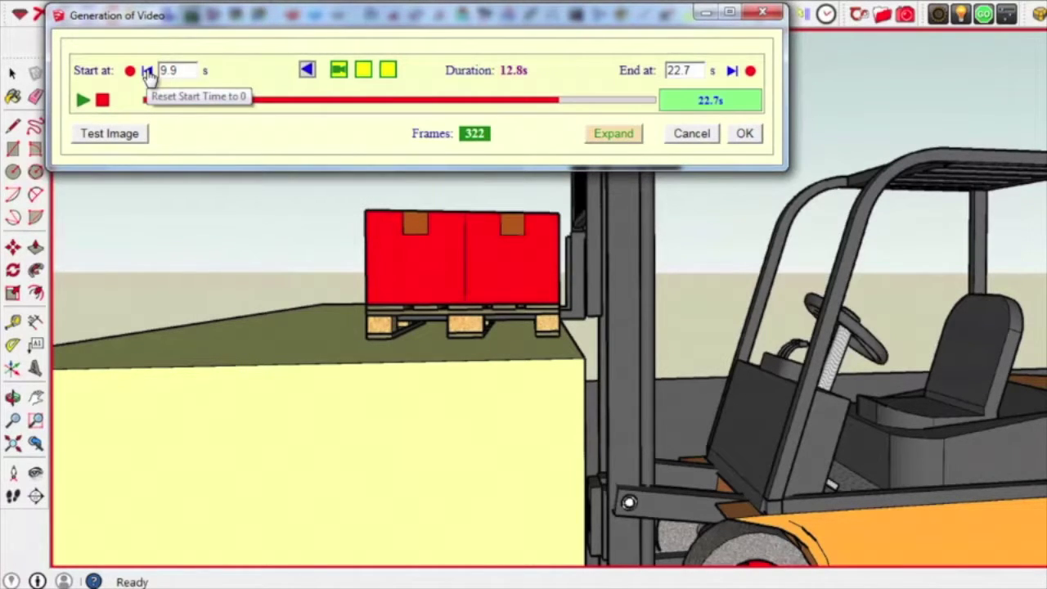
# Render a test image of the 9.9 s frame and bring its viewer window into view
pyautogui.click(121, 137)
pyautogui.click(121, 137)
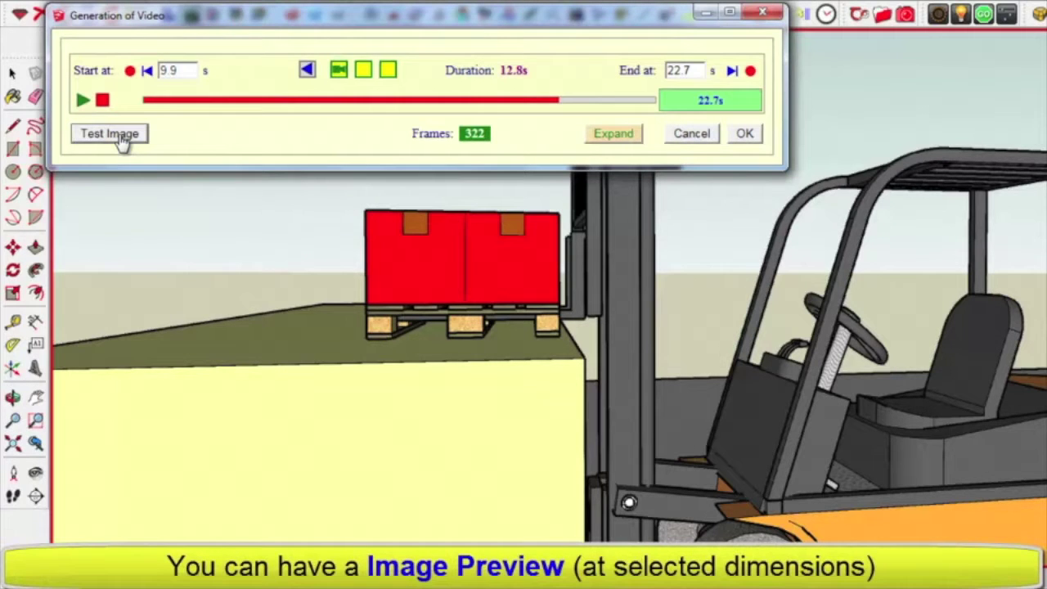
pyautogui.click(120, 139)
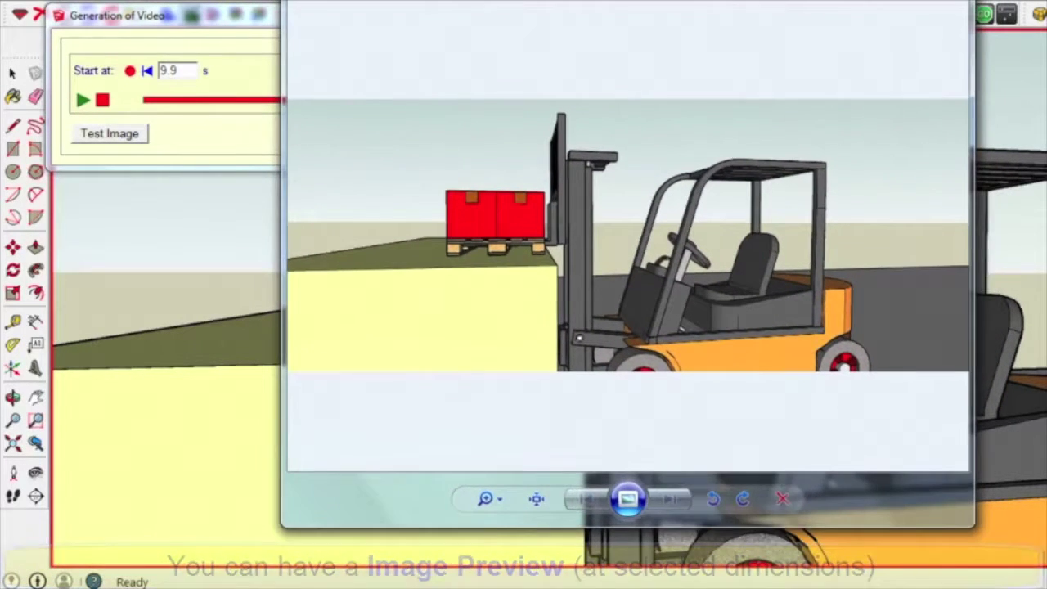
pyautogui.moveTo(625, 0)
pyautogui.mouseDown()
pyautogui.moveTo(597, 8)
pyautogui.moveTo(565, 45)
pyautogui.mouseUp()
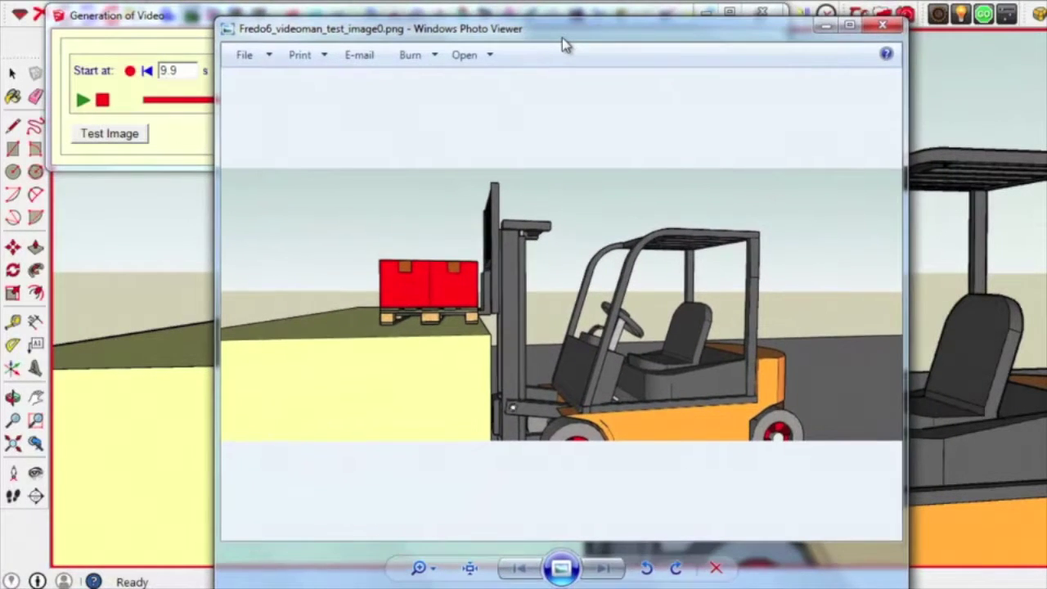
# Nudge the test image window into place, inspect the frame, then close Windows Photo Viewer
pyautogui.moveTo(562, 37); pyautogui.dragTo(572, 34)
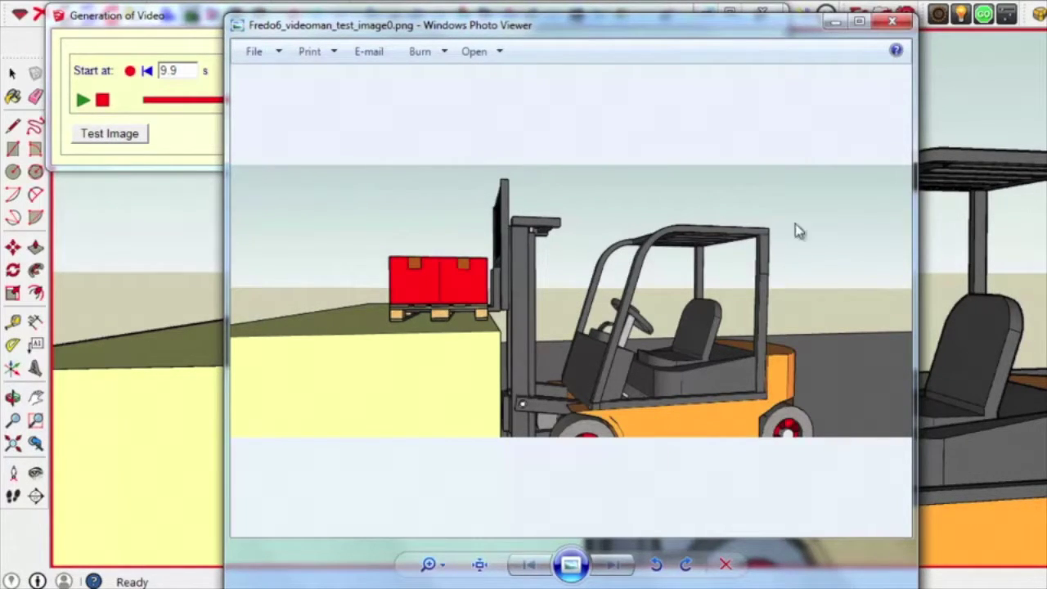
pyautogui.click(892, 27)
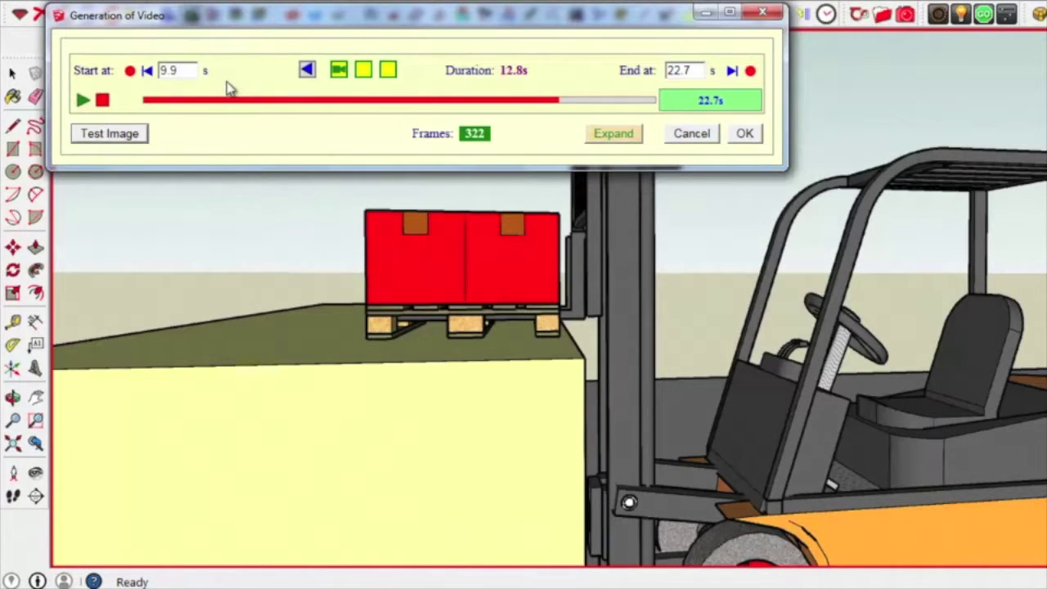
# Reset the video start to 0 s, giving a 22.7 s clip of 570 frames
pyautogui.click(148, 71)
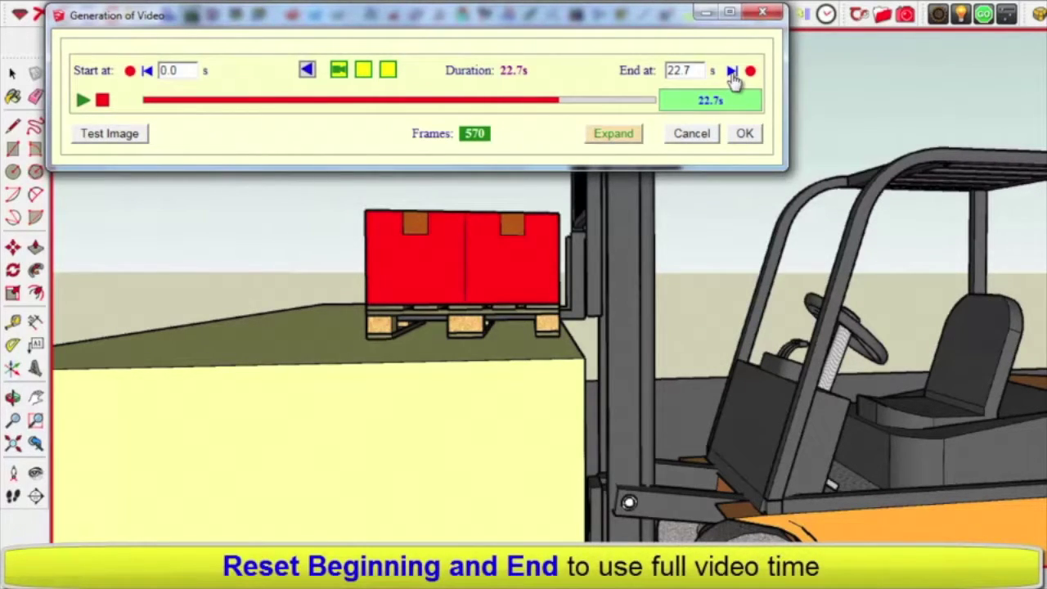
# Extend the video end to the full 28.0 s (701 frames), then scrub back to about 21.4 s
pyautogui.click(731, 72)
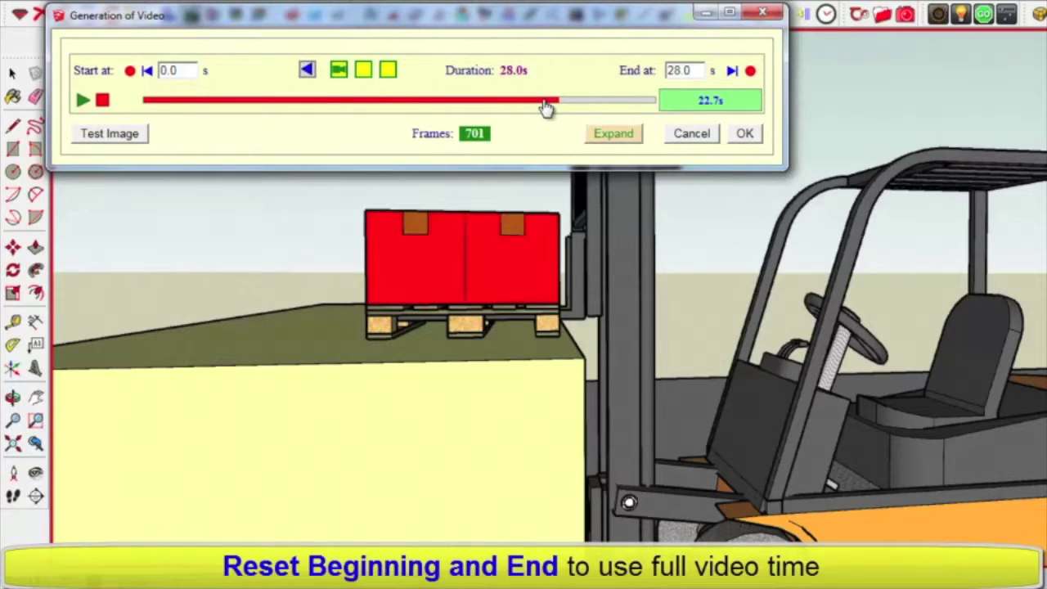
pyautogui.moveTo(546, 104); pyautogui.dragTo(476, 98)
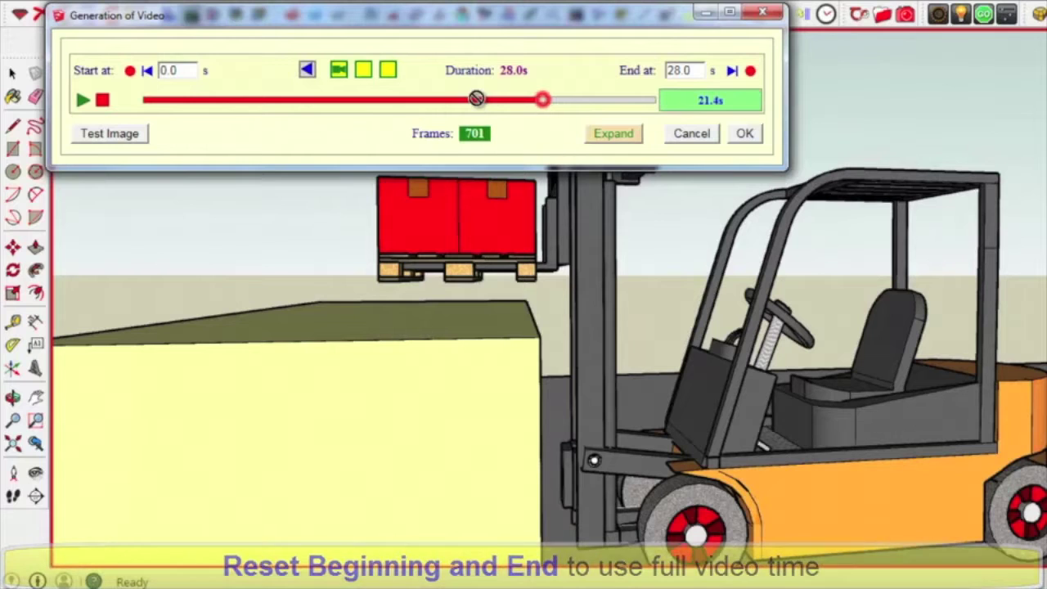
# Scrub the preview back to about 14.4 s and 13.9 s, then rewind it to 0.0 s
pyautogui.moveTo(476, 98); pyautogui.dragTo(409, 111)
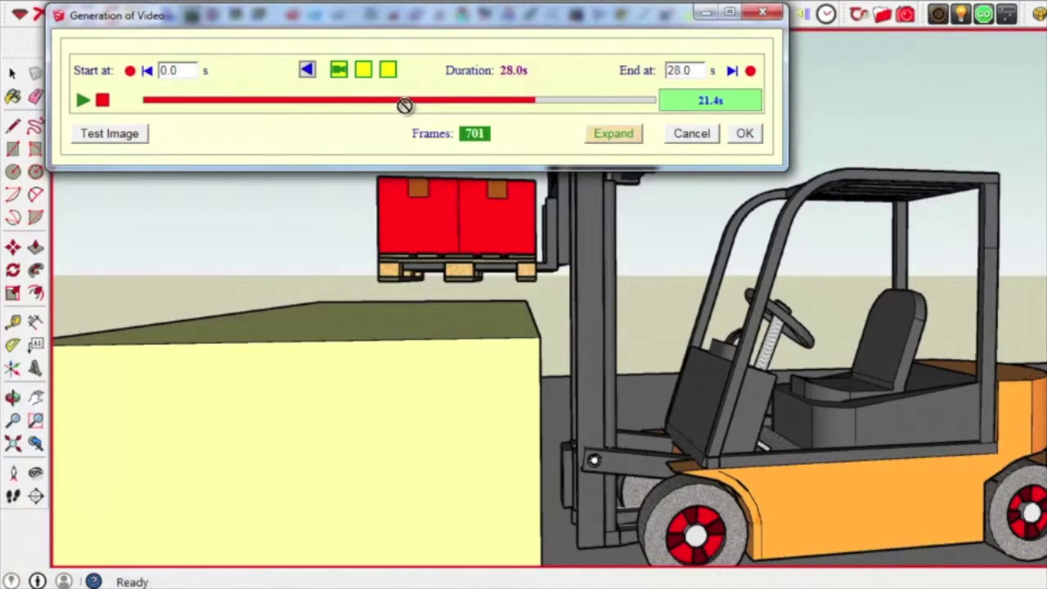
pyautogui.click(407, 106)
pyautogui.moveTo(409, 110); pyautogui.dragTo(234, 109)
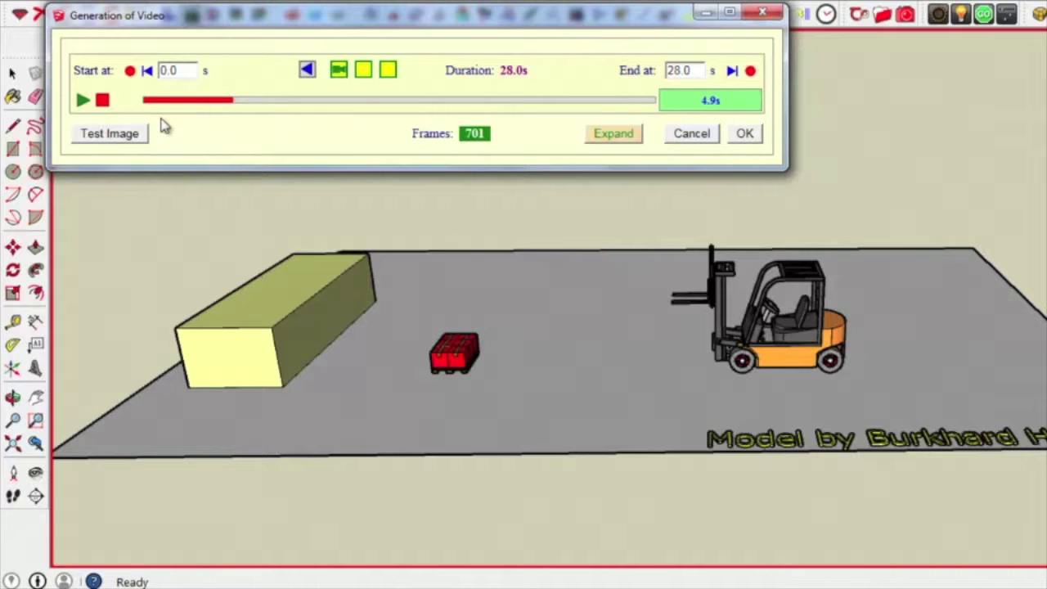
pyautogui.click(102, 101)
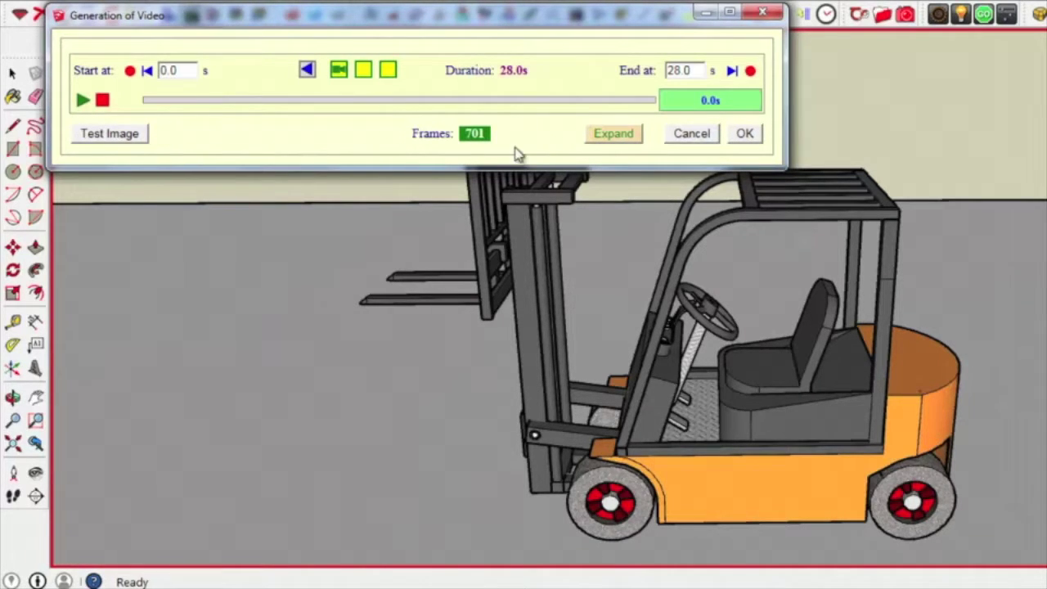
# Expand the dialog to show Forklift Motion's MP4 and MOV output settings at 25 f/s
pyautogui.click(627, 137)
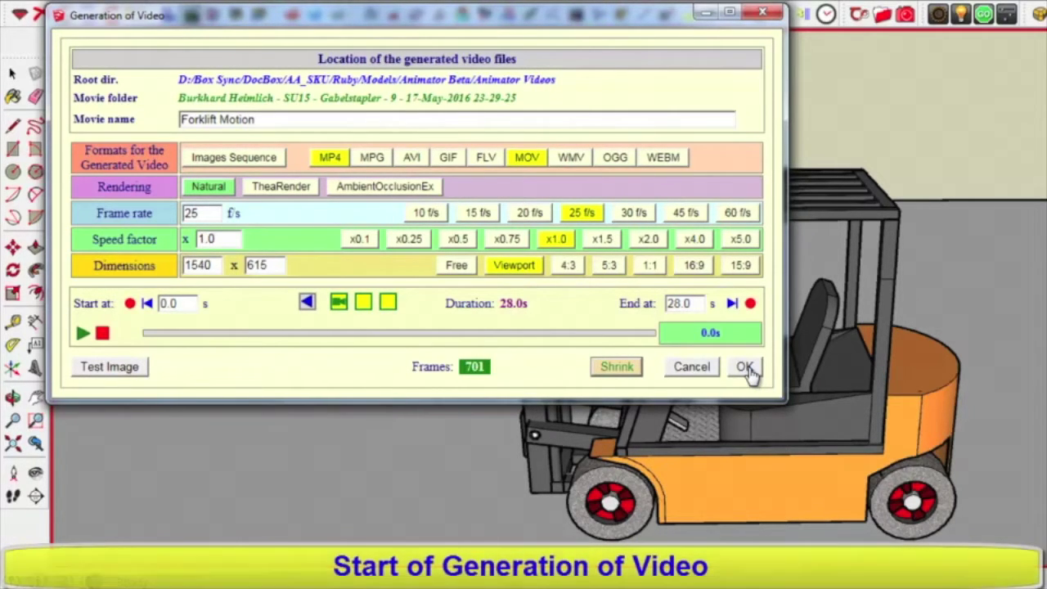
# Render all 701 frames of the 28.0 s animation to MP4 and MOV, finishing in 6:52
pyautogui.click(745, 367)
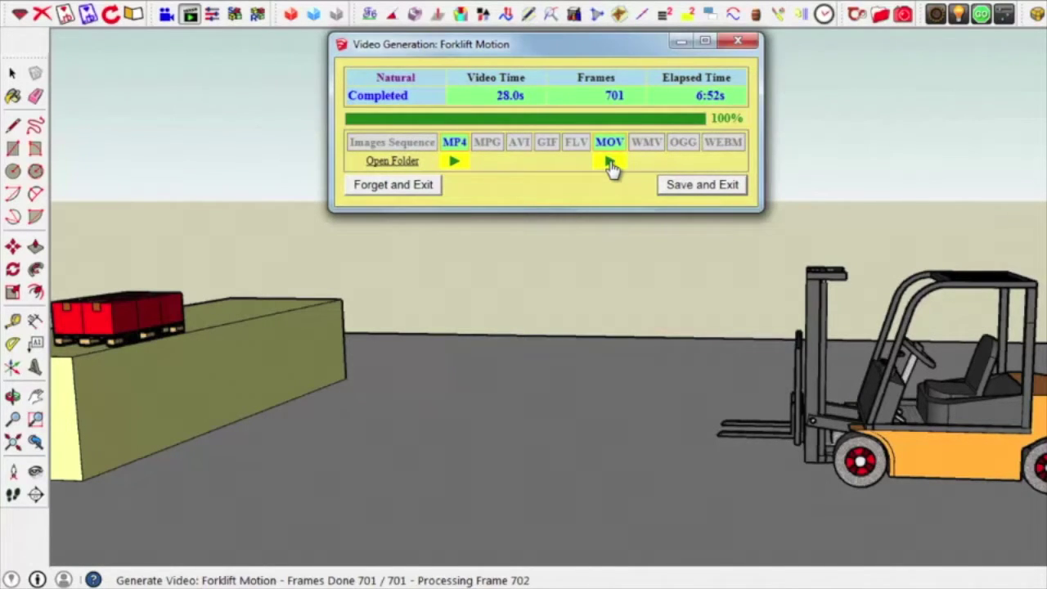
pyautogui.click(609, 162)
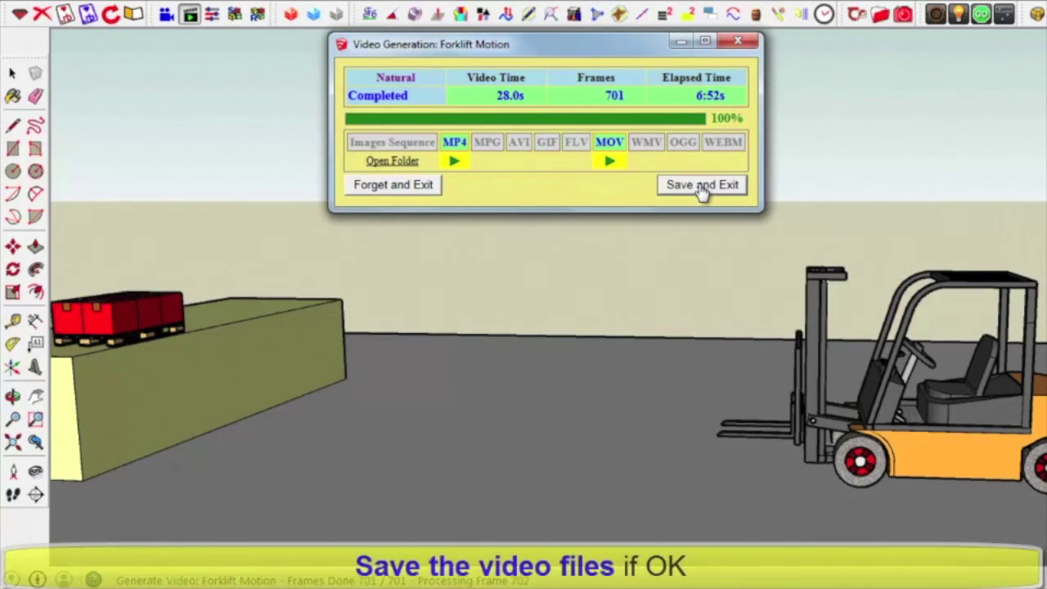
# Save the rendered MP4 and MOV videos and exit to the Animator timeline
pyautogui.click(700, 186)
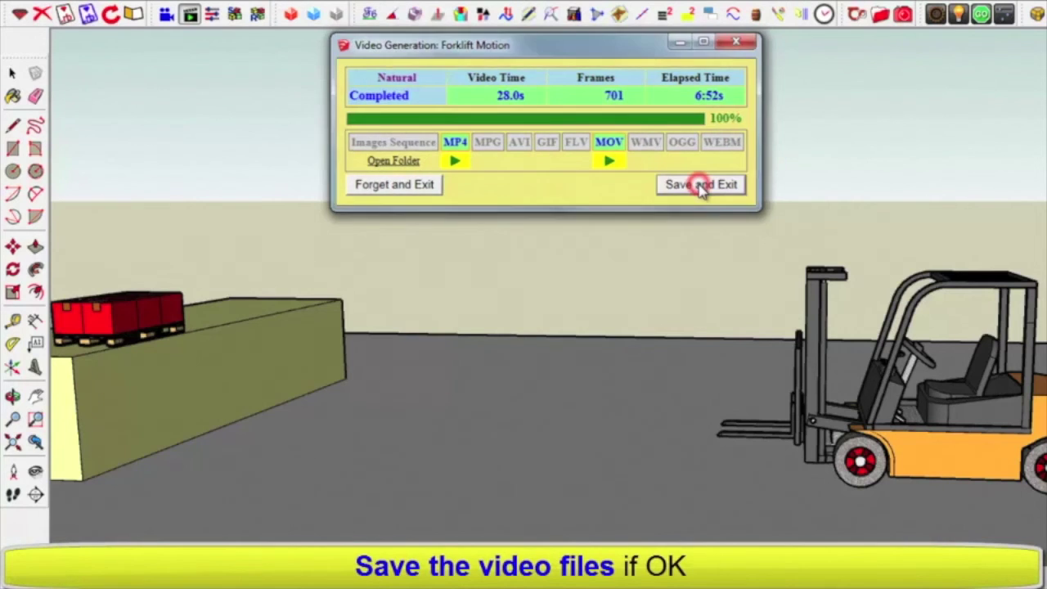